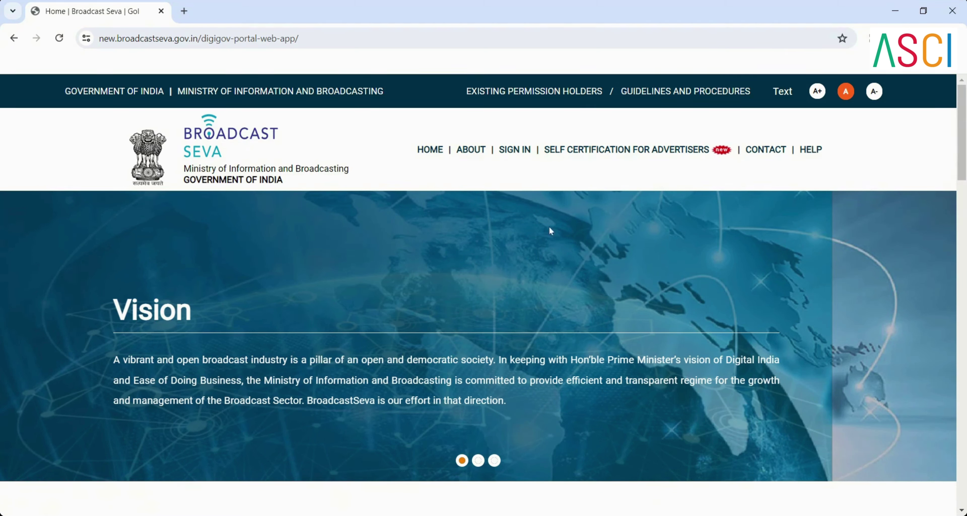
Step: Open the new-user Register form and scroll down to the Email ID & Mobile No. Validation section
click(608, 152)
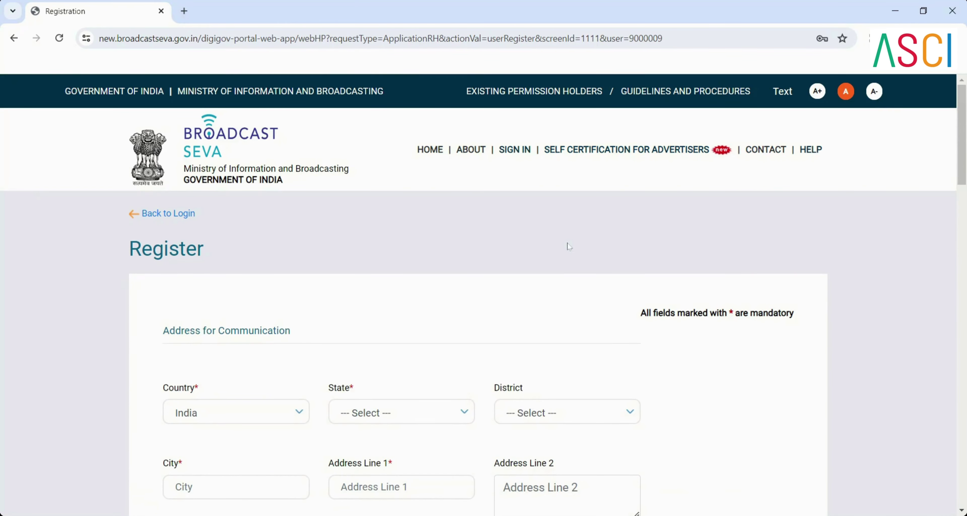
scroll(569, 247, down, 1)
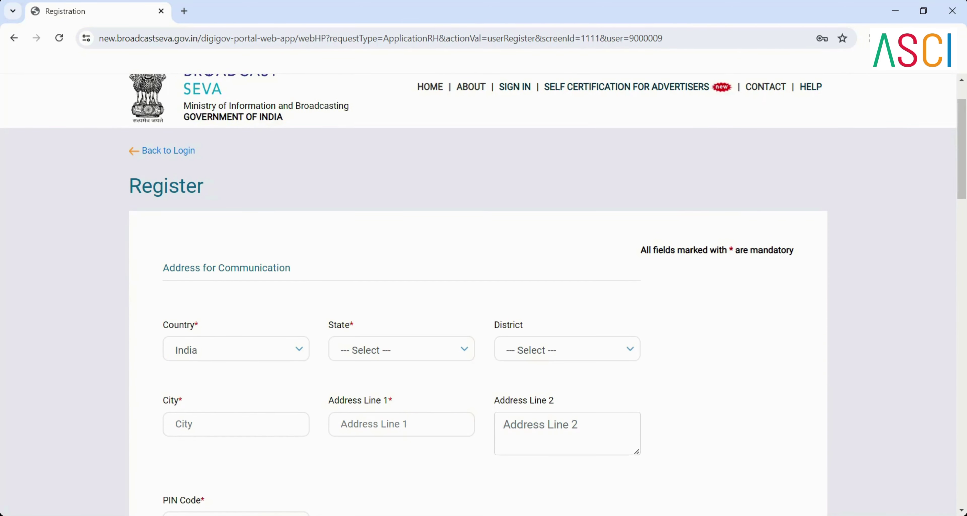
scroll(568, 244, down, 3)
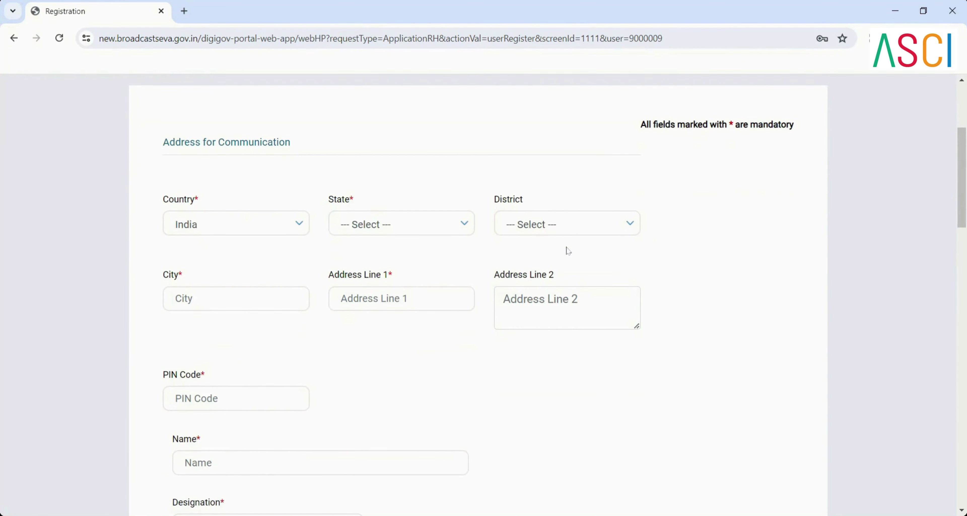
scroll(566, 251, down, 2)
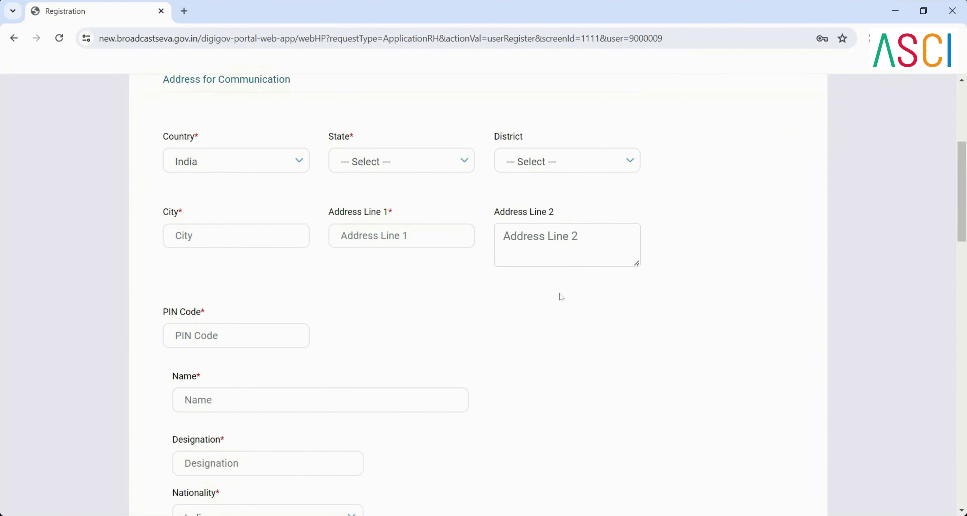
scroll(560, 298, down, 2)
scroll(561, 300, down, 1)
scroll(560, 300, down, 2)
scroll(560, 300, down, 2)
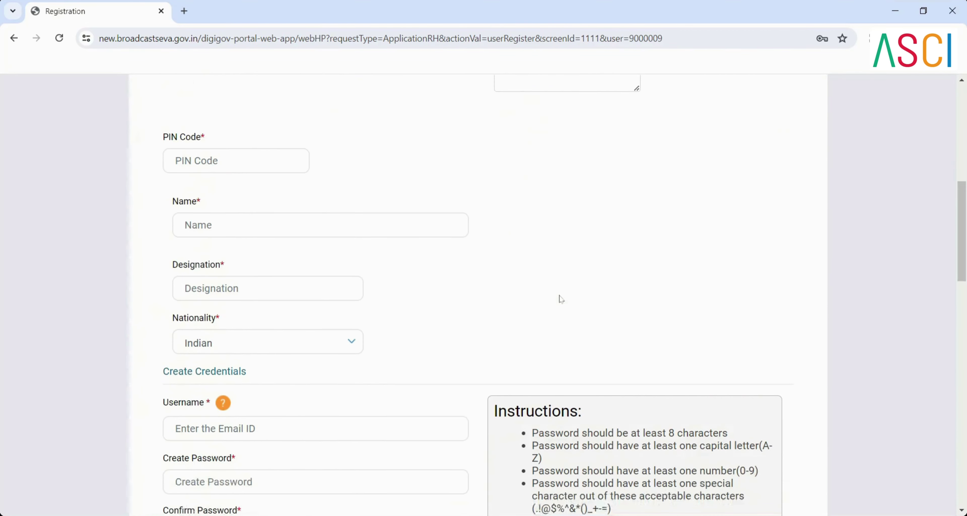
scroll(560, 299, down, 1)
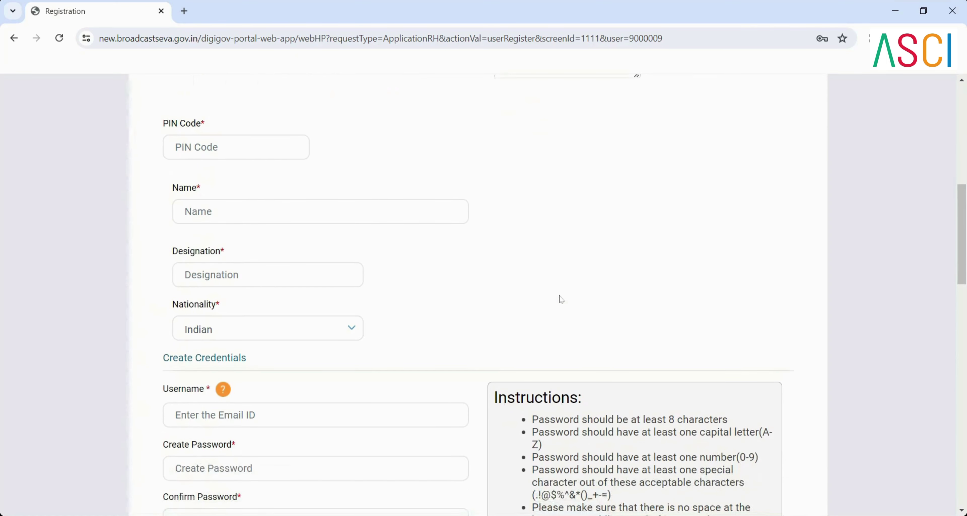
scroll(561, 299, down, 3)
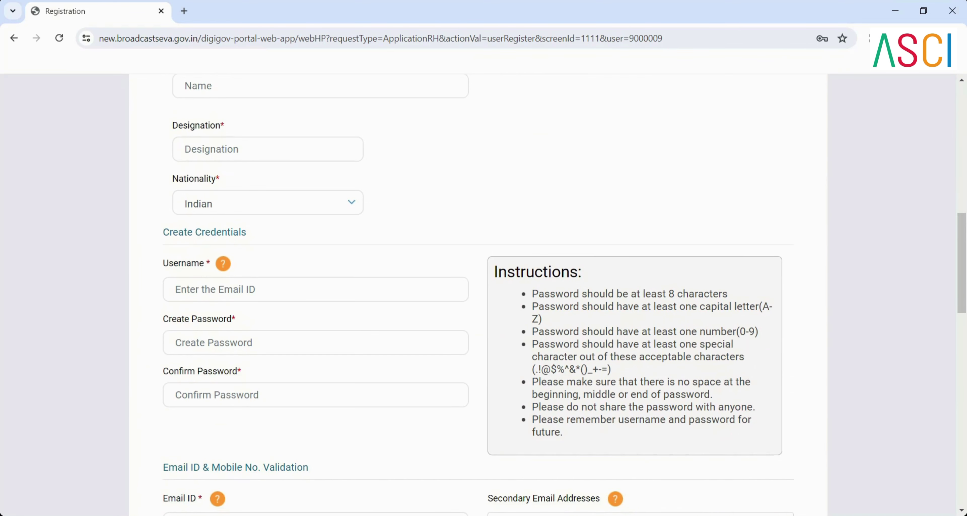
scroll(483, 294, down, 2)
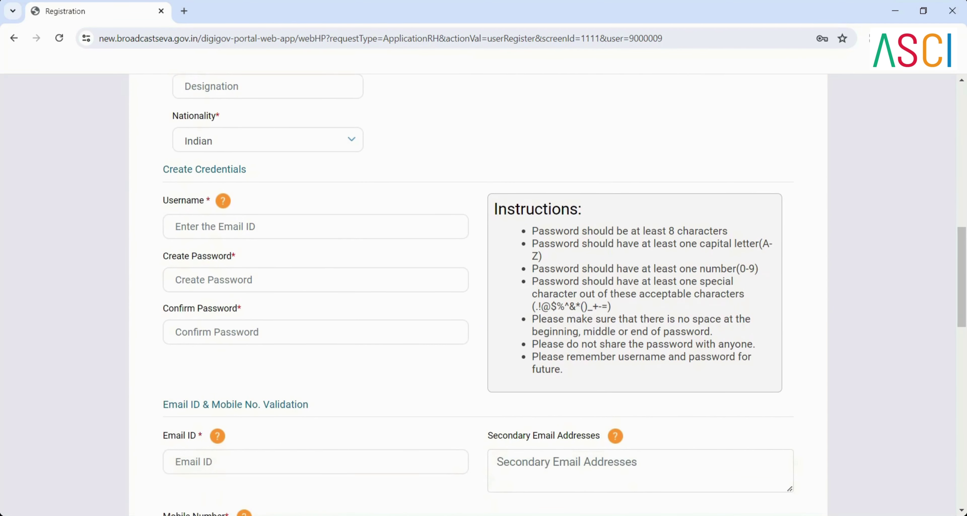
scroll(483, 295, down, 5)
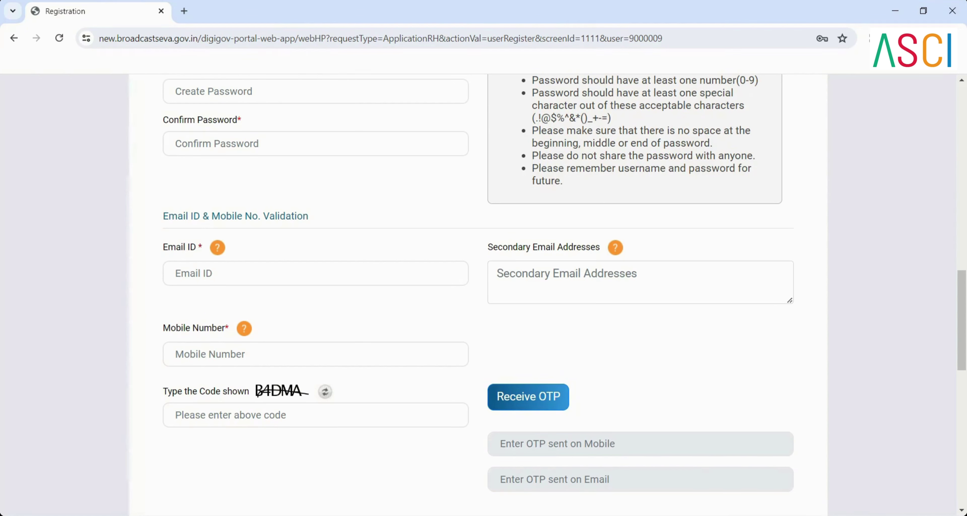
Step: Scroll down to the Declaration section and Register button at the end of the form
scroll(562, 308, down, 2)
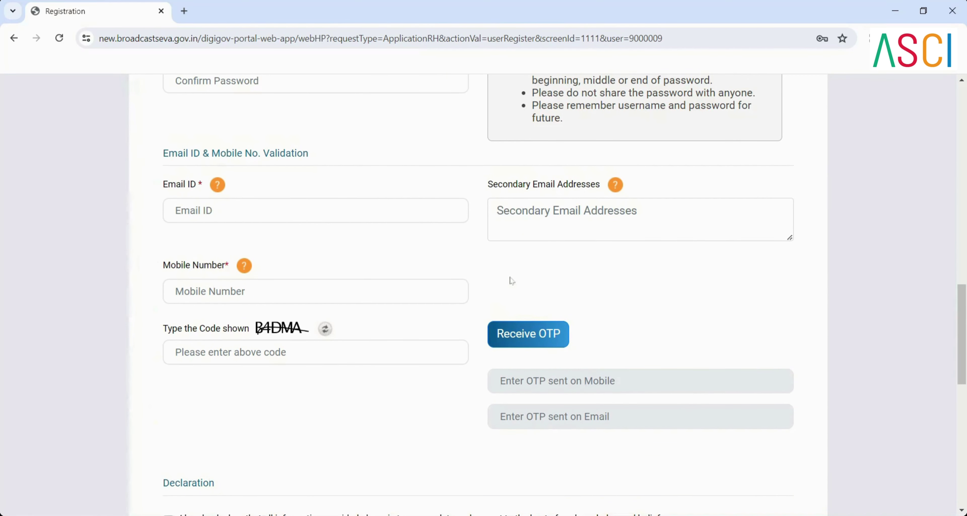
scroll(511, 280, down, 5)
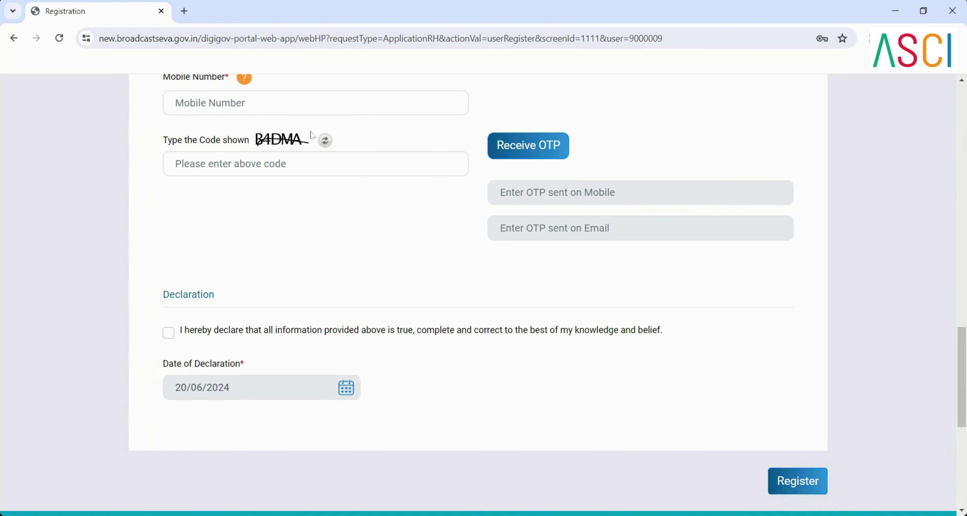
Step: Go back to the home page and sign in, entering the captcha code
click(18, 39)
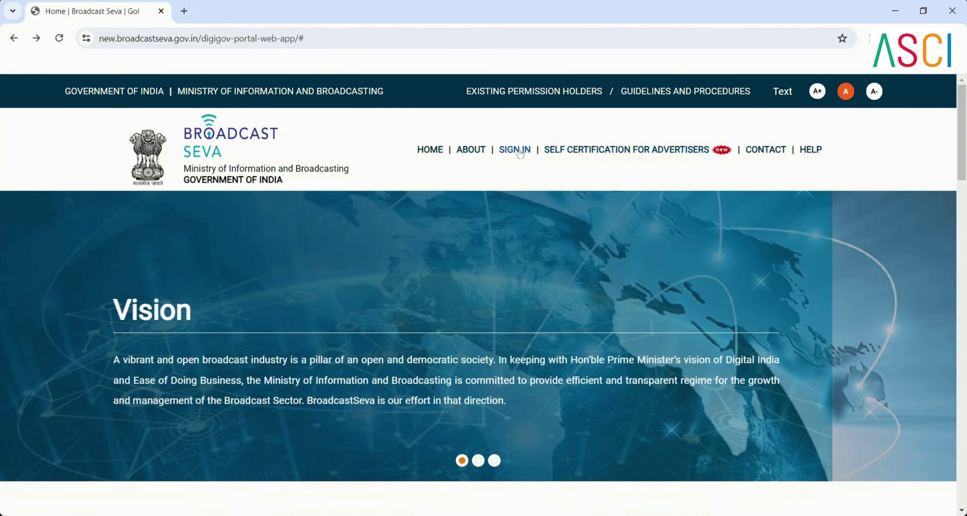
click(515, 152)
scroll(628, 268, down, 3)
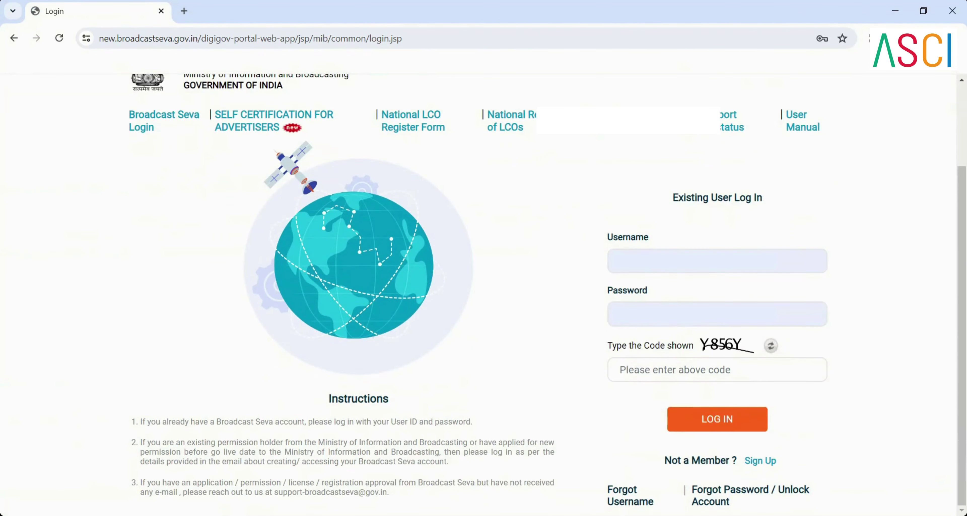
click(716, 370)
text(Y)
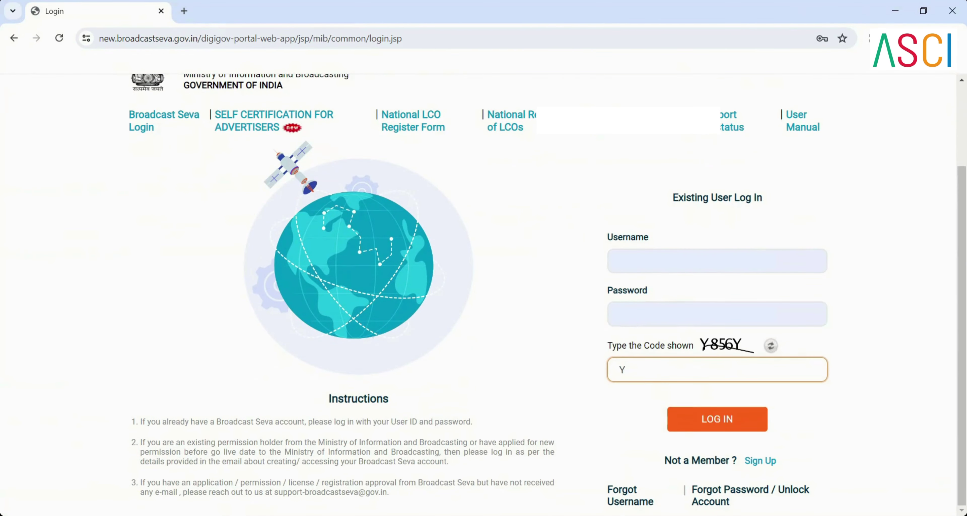
text(856Y)
click(700, 421)
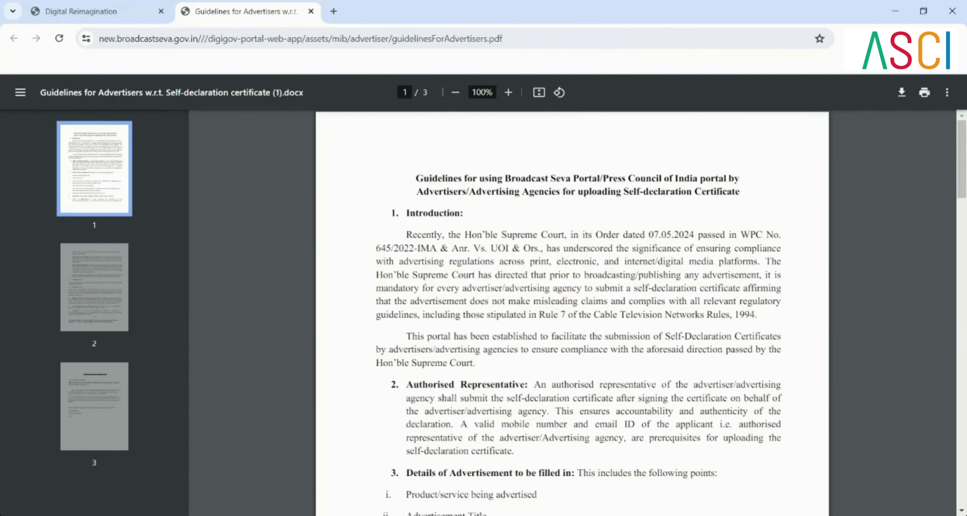
Step: Scroll through the Guidelines for Advertisers PDF to page 3's sample Letter of Authorisation
scroll(571, 311, down, 6)
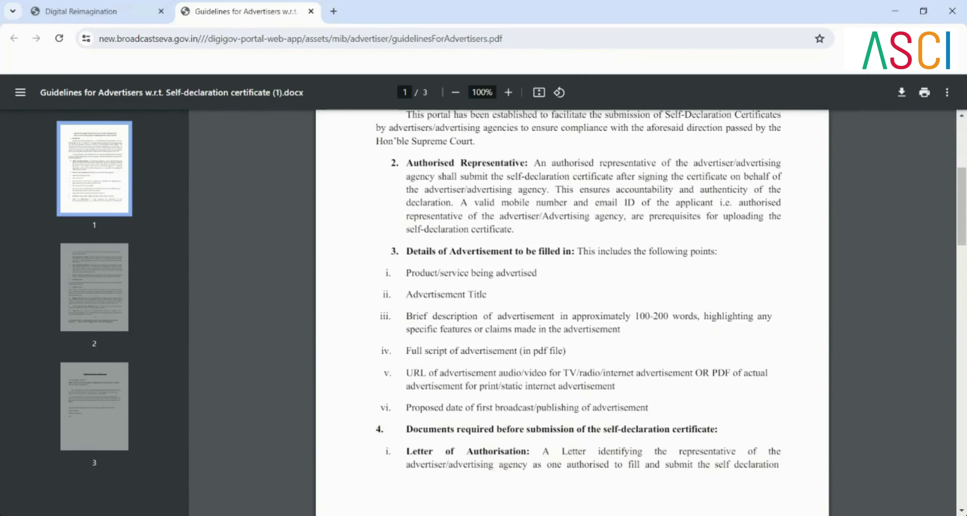
scroll(572, 312, down, 1)
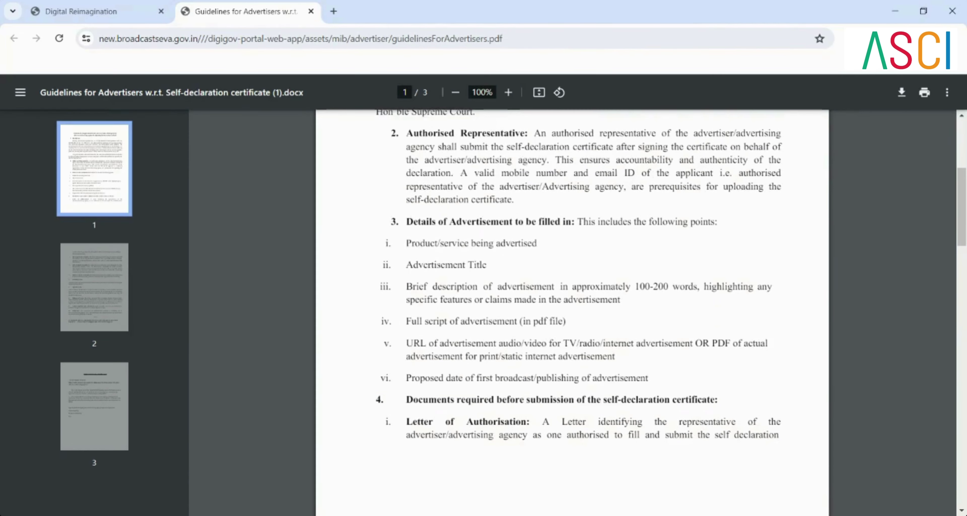
scroll(571, 311, down, 3)
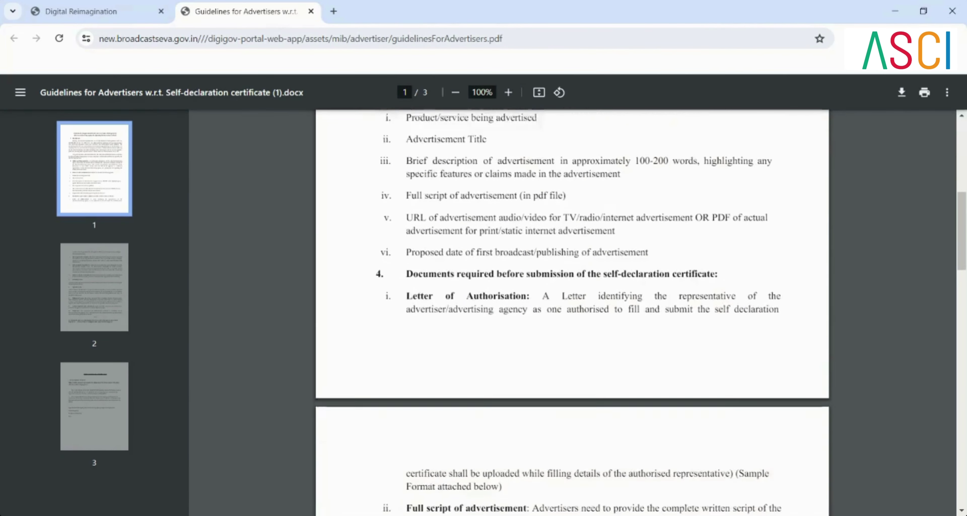
scroll(572, 311, down, 6)
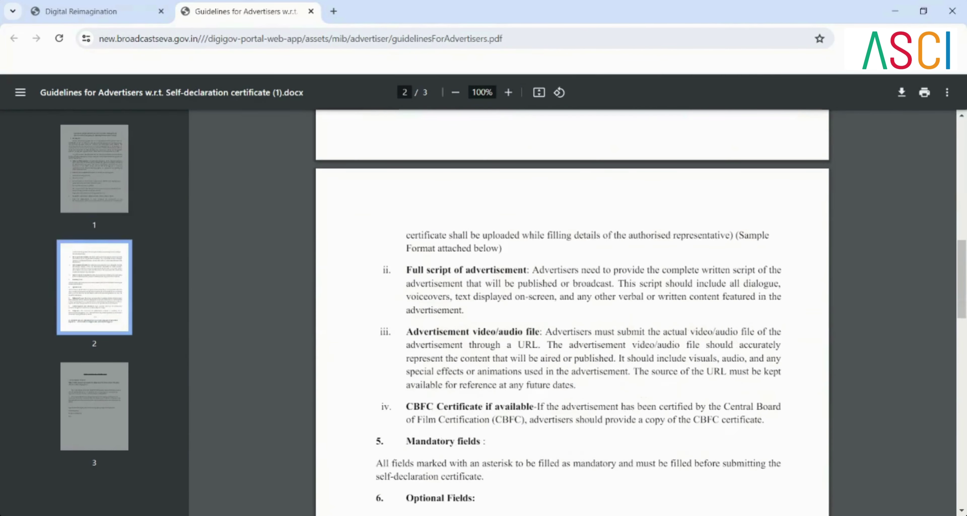
scroll(571, 311, down, 15)
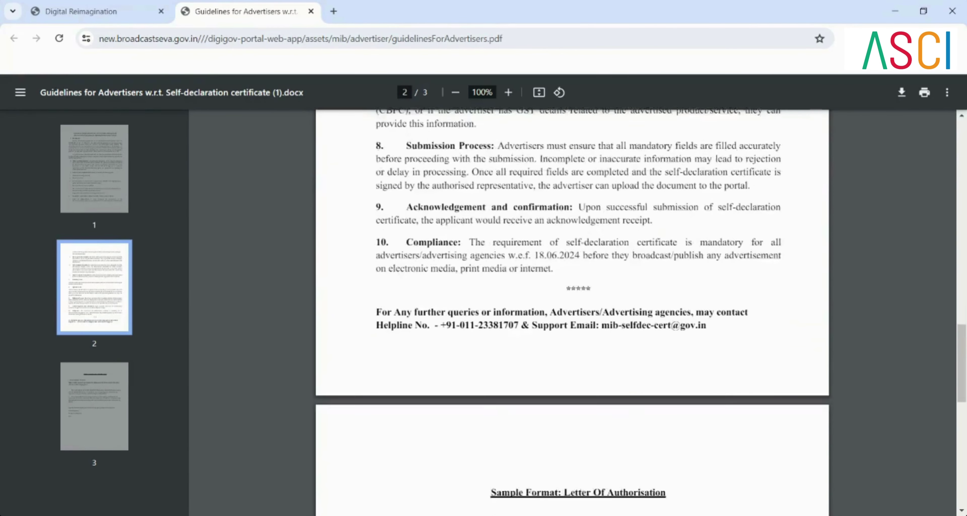
scroll(572, 312, down, 8)
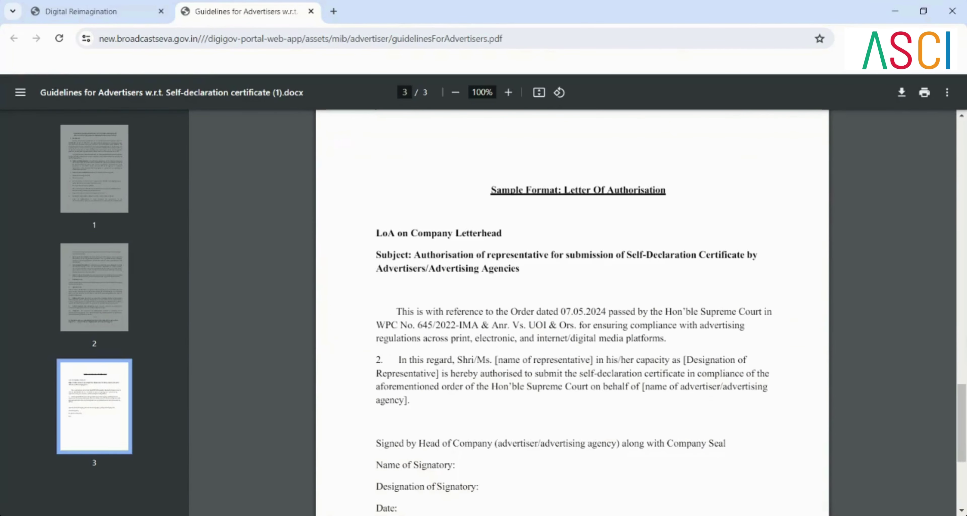
scroll(572, 312, down, 2)
scroll(572, 312, up, 1)
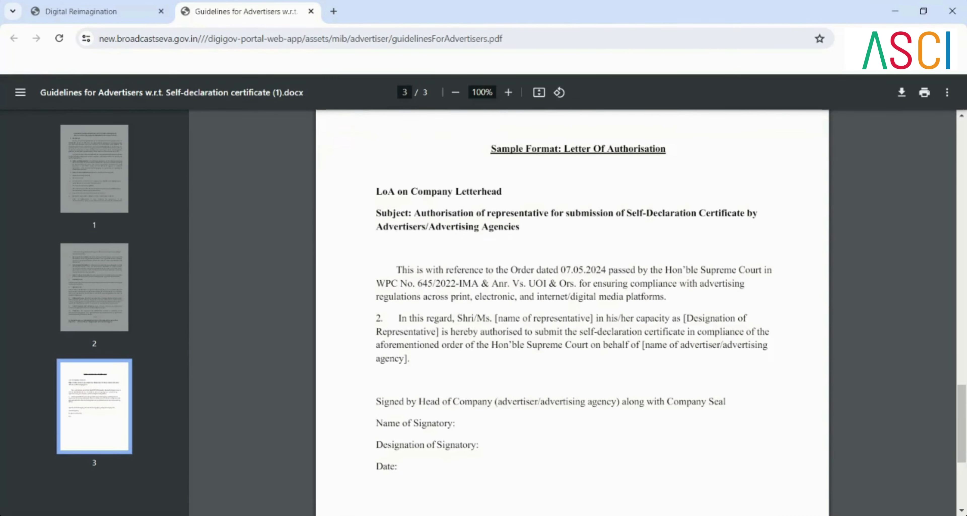
scroll(572, 312, up, 1)
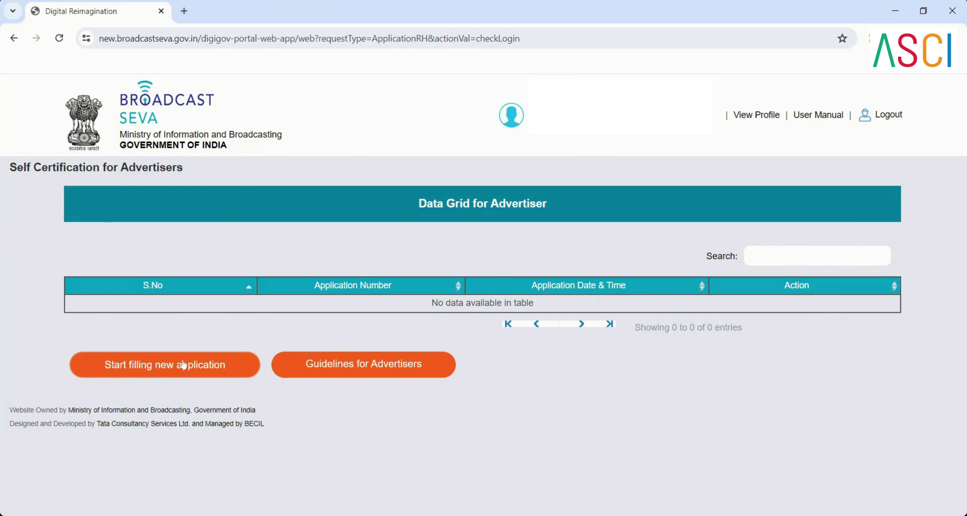
Step: Start a new self-certification application and scroll down the blank representative and advertisement form
click(183, 365)
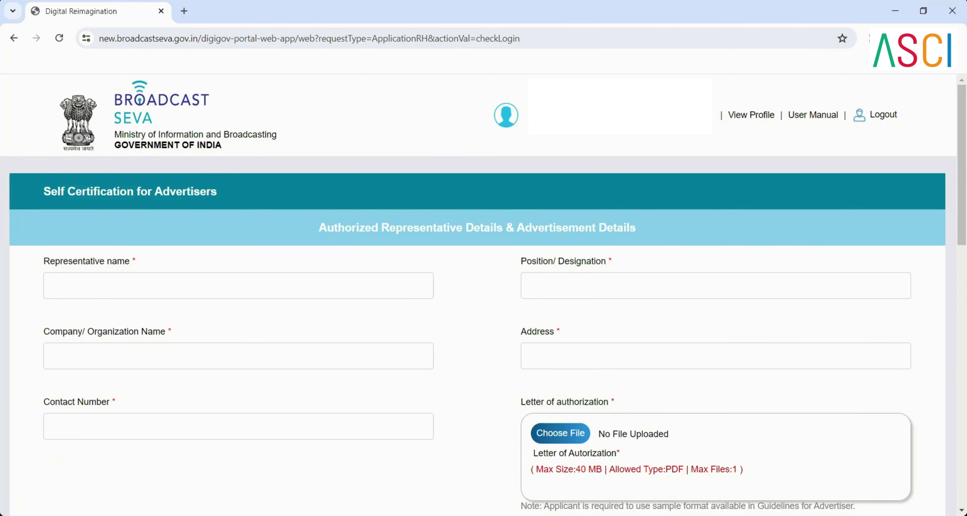
scroll(335, 318, down, 2)
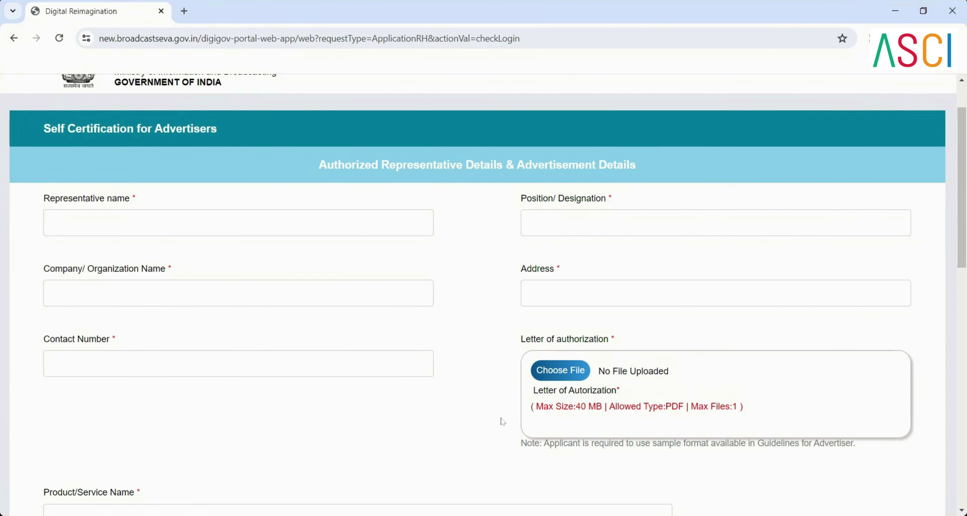
scroll(502, 423, down, 2)
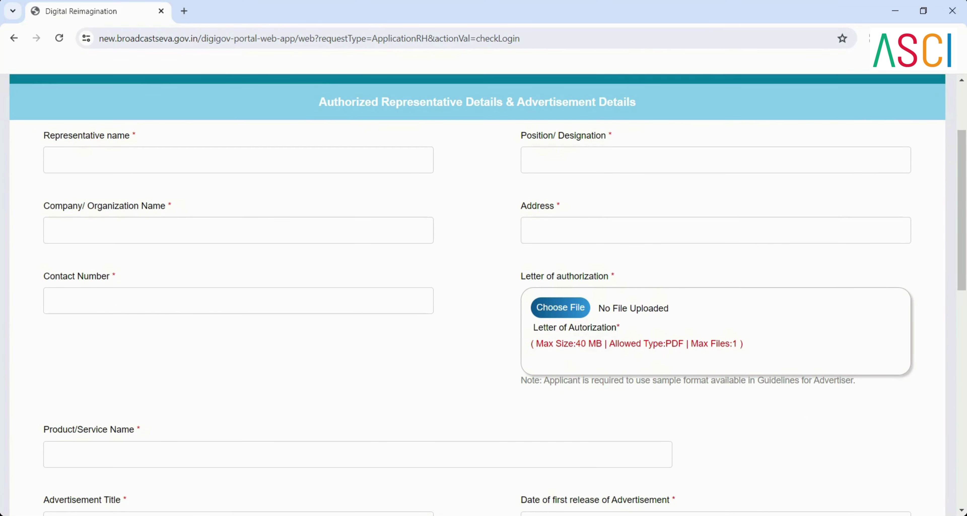
scroll(500, 415, down, 4)
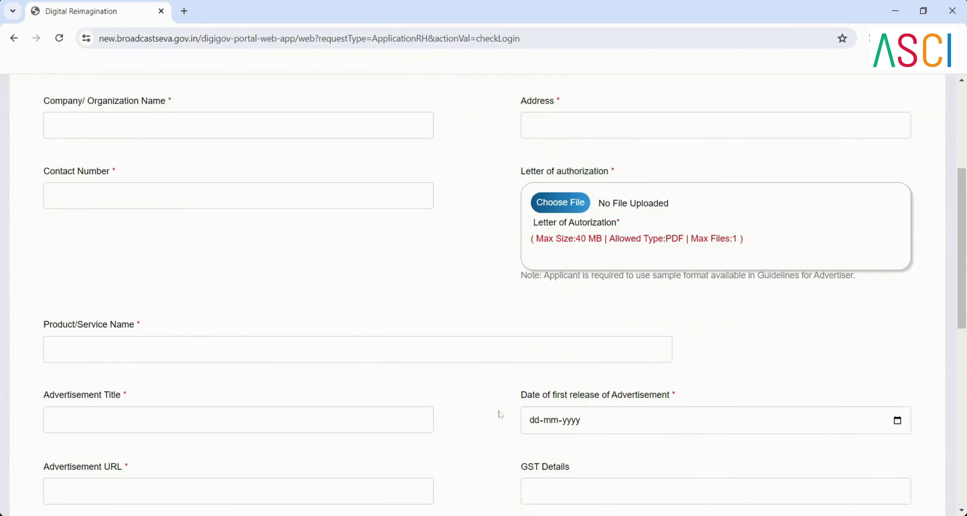
scroll(500, 414, down, 1)
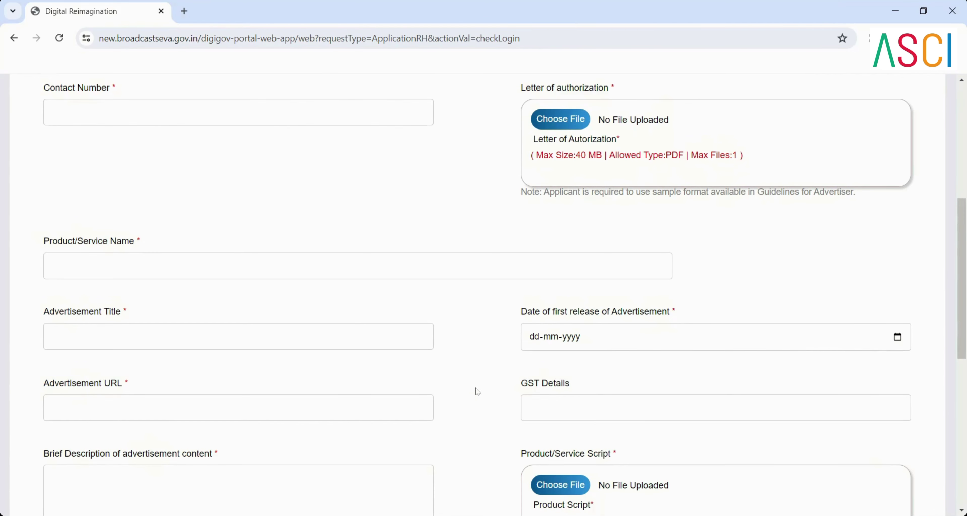
scroll(476, 391, down, 1)
scroll(476, 391, down, 2)
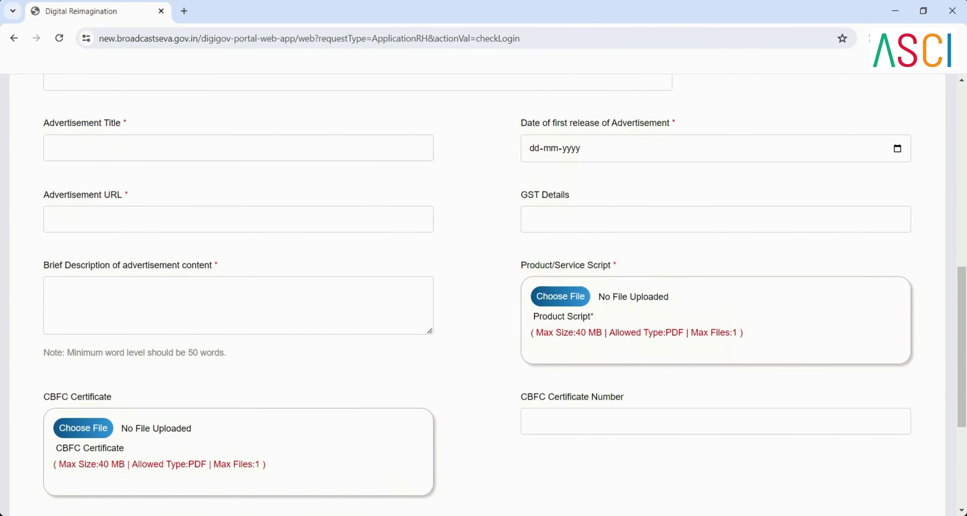
scroll(476, 391, down, 1)
scroll(475, 391, down, 3)
scroll(475, 392, down, 1)
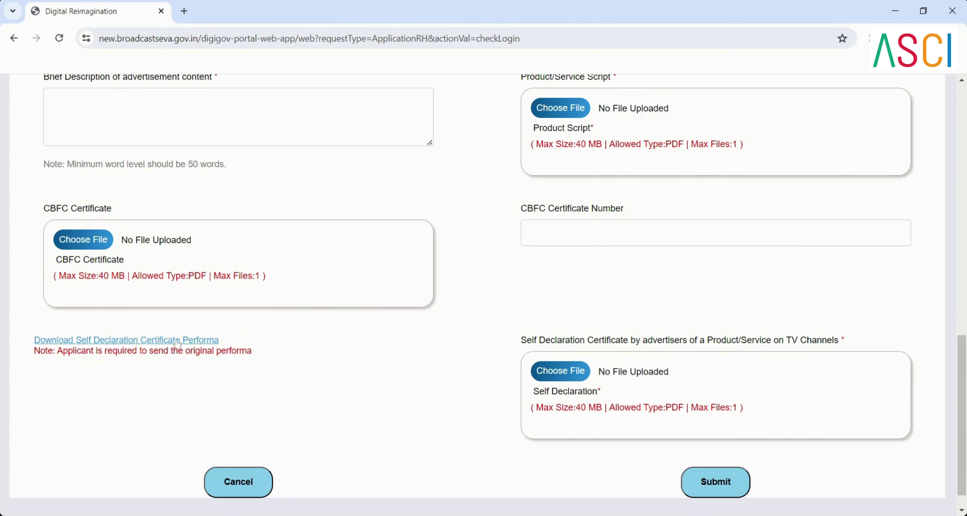
Step: Download the Self Declaration Certificate proforma, then submit the completed application
click(177, 341)
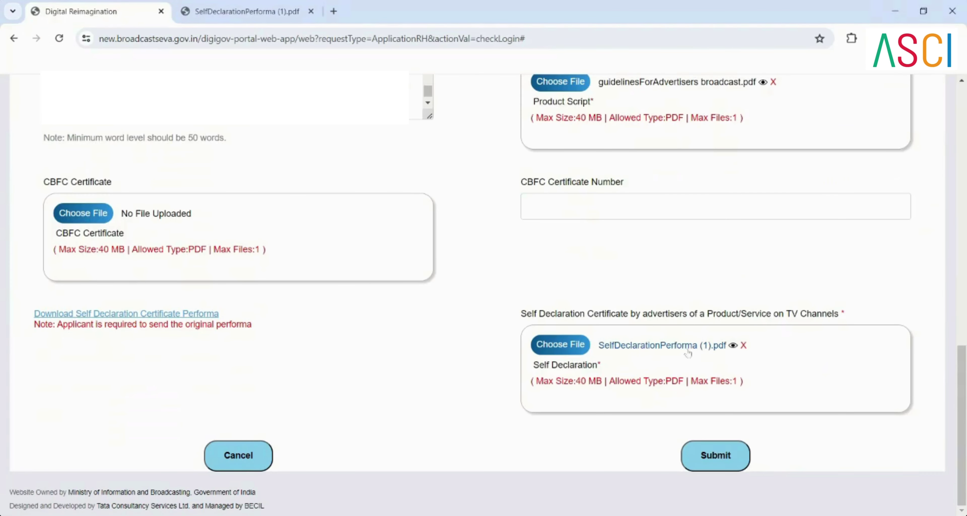
click(715, 457)
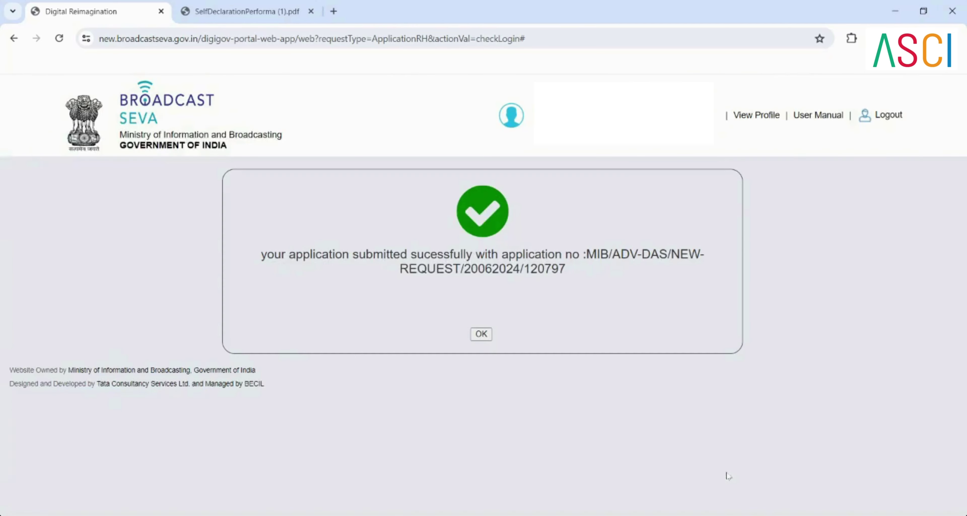
Step: Acknowledge the submission success message to return to the Data Grid for Advertiser
click(481, 334)
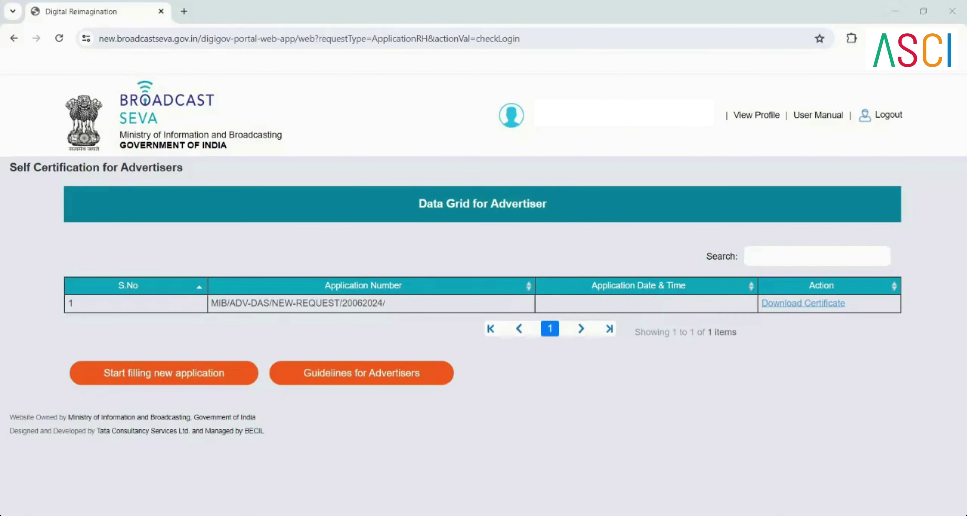